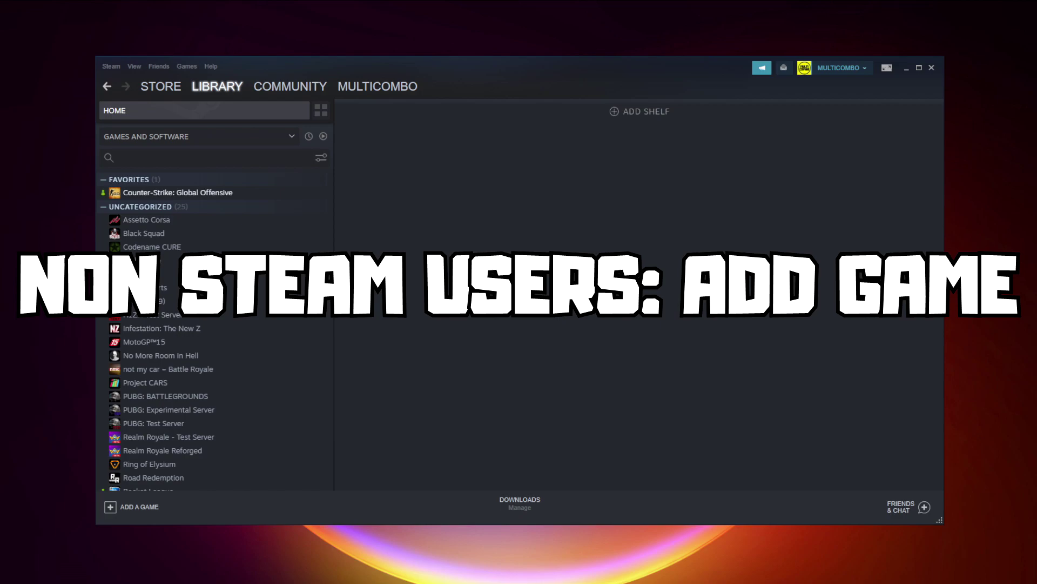
Add YOUR PROBLEMATIC GAME to the library as a non-Steam game and open its page
left_click(136, 507)
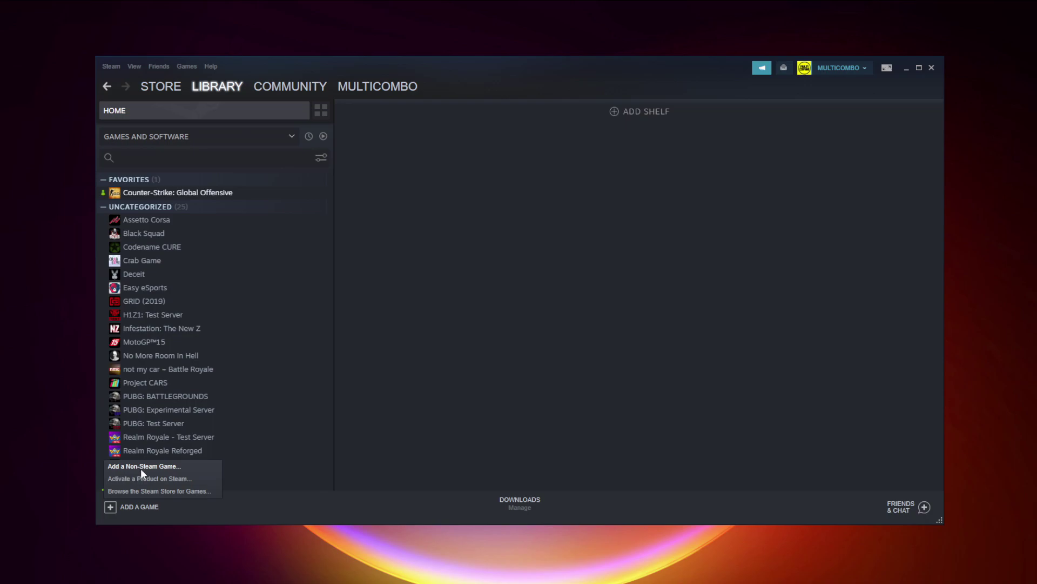
left_click(141, 467)
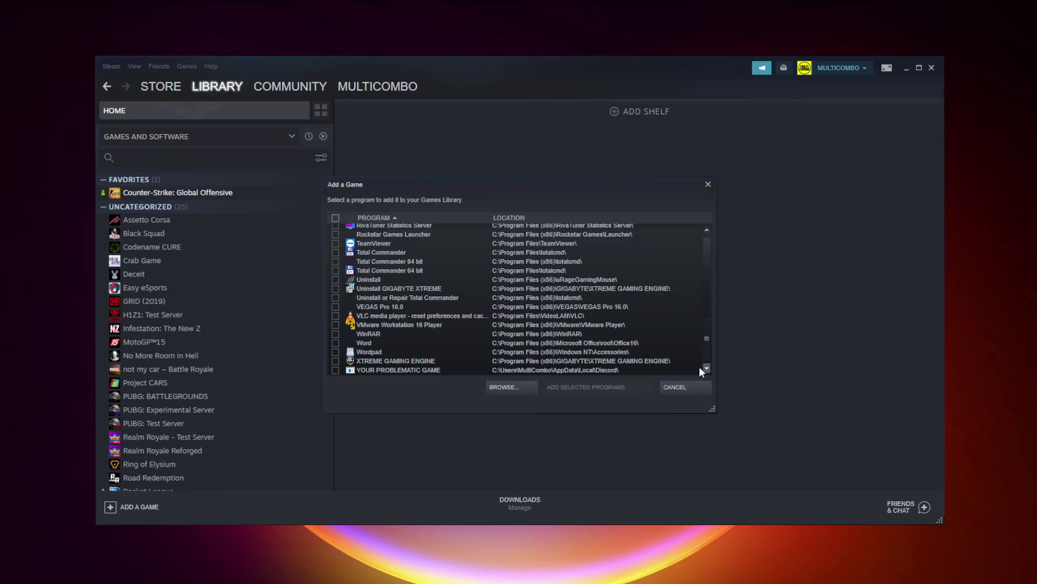
left_click(383, 370)
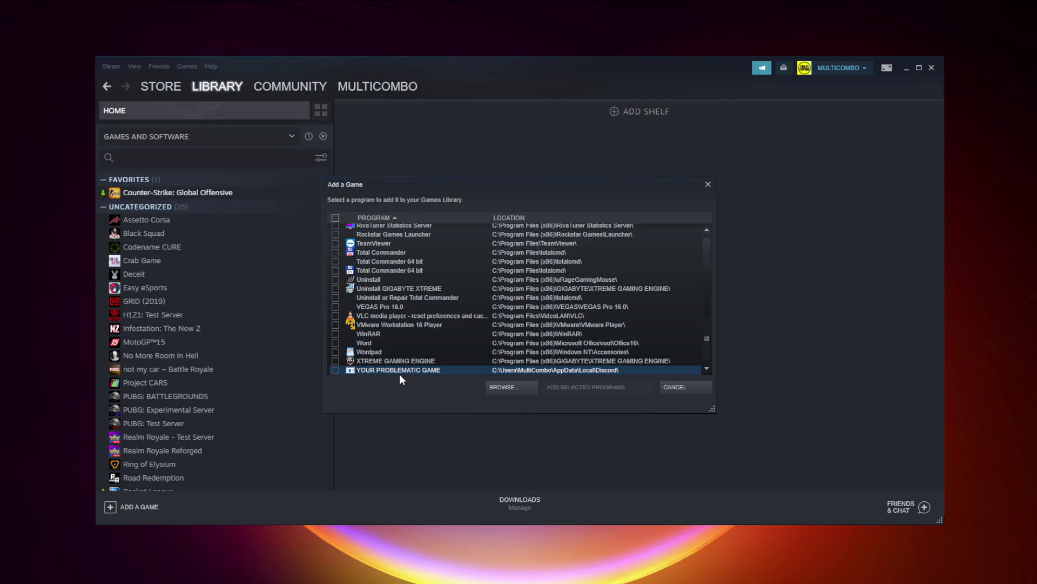
left_click(335, 370)
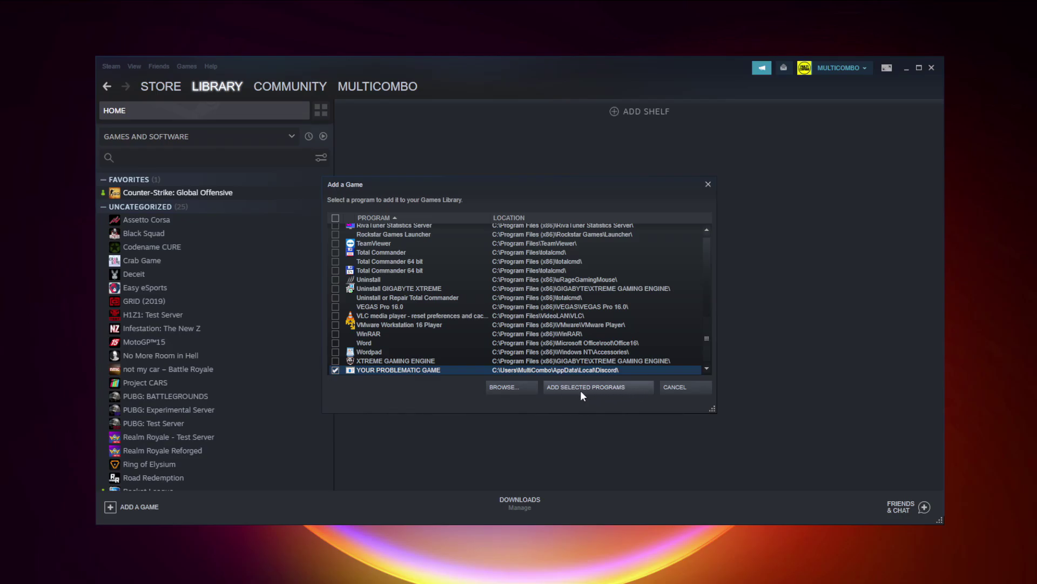
left_click(605, 391)
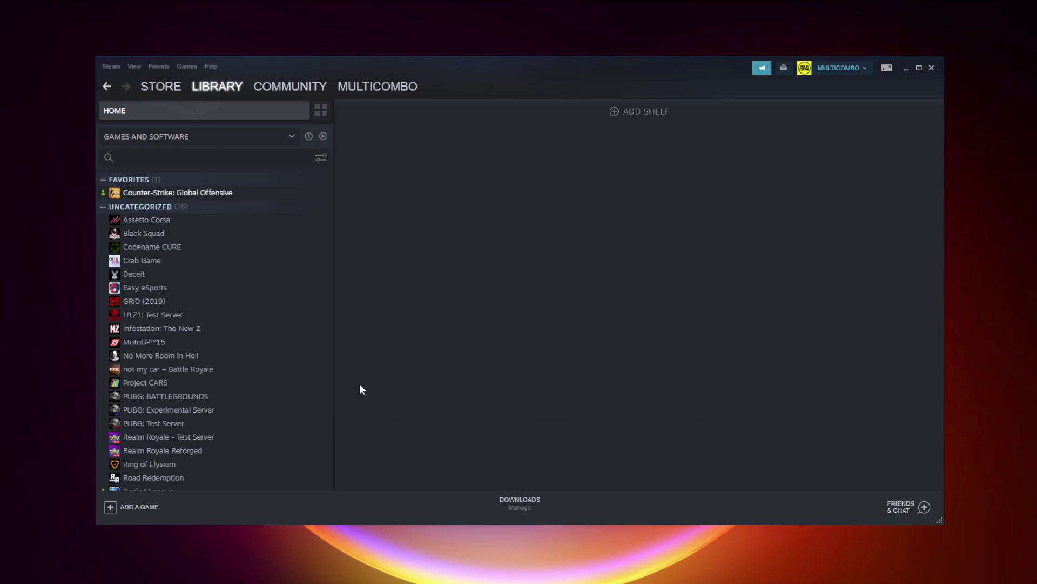
scroll(300, 347, "down", 3)
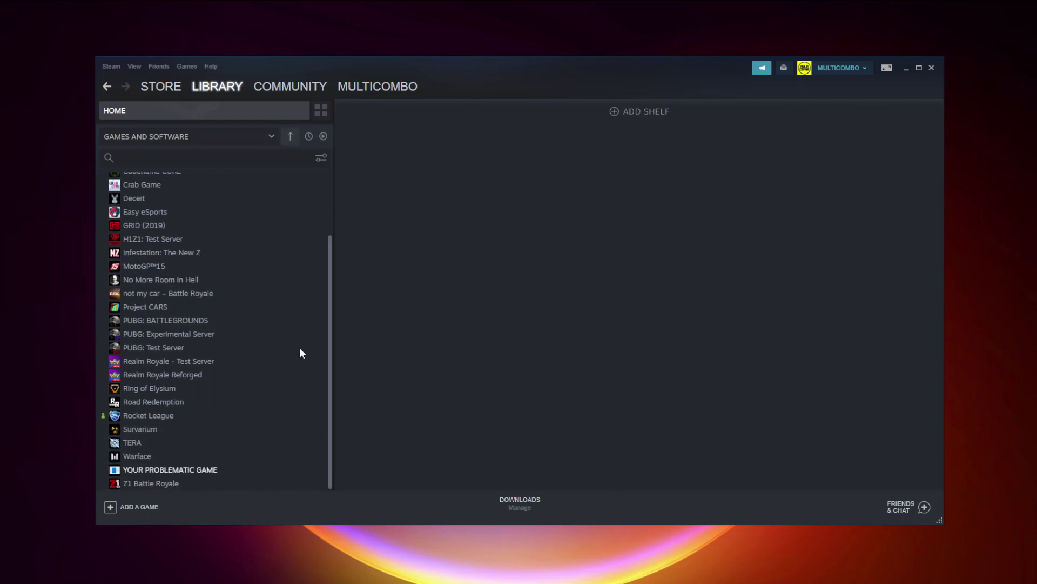
left_click(201, 474)
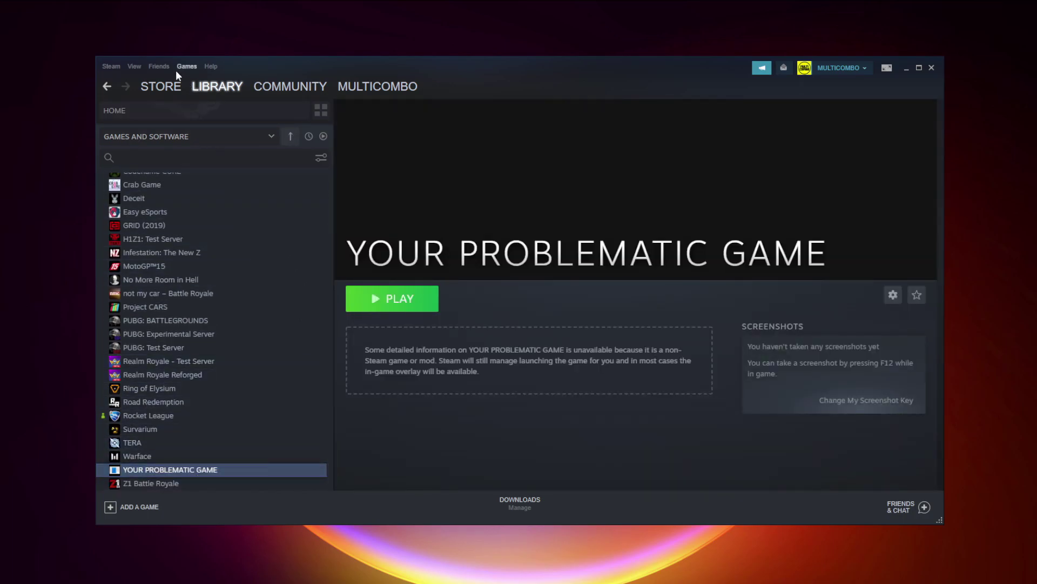
Open Steam Settings on the Controller page
left_click(109, 66)
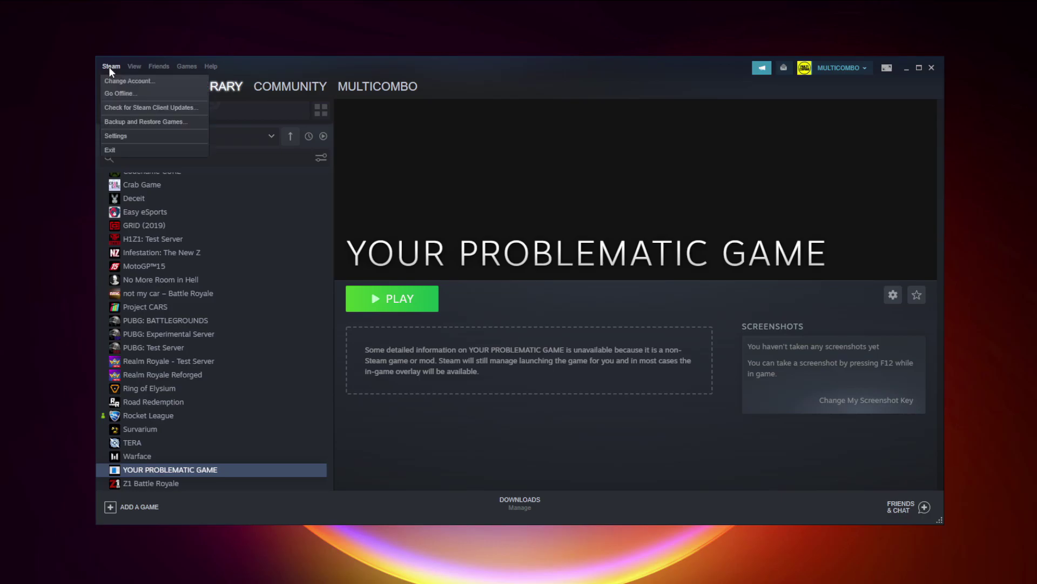
left_click(131, 138)
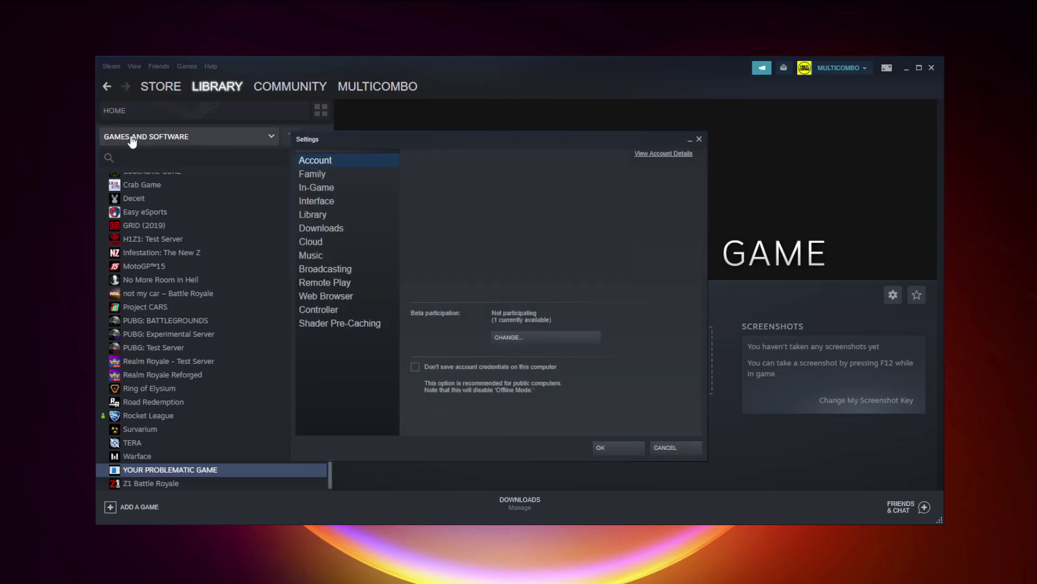
left_click(341, 311)
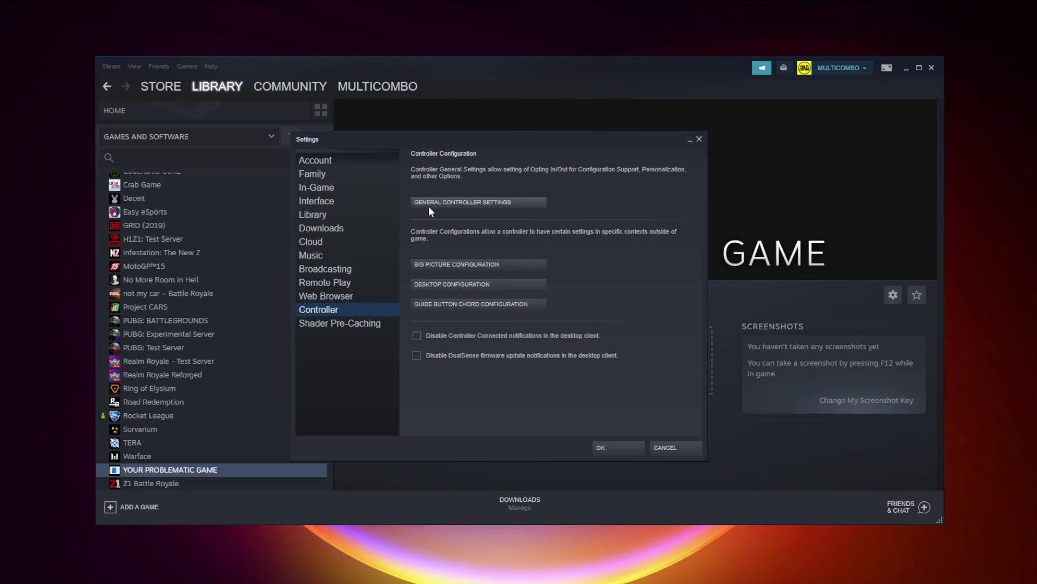
Enable Xbox Configuration Support and accept the Xbox 360 Controller calibration
left_click(480, 205)
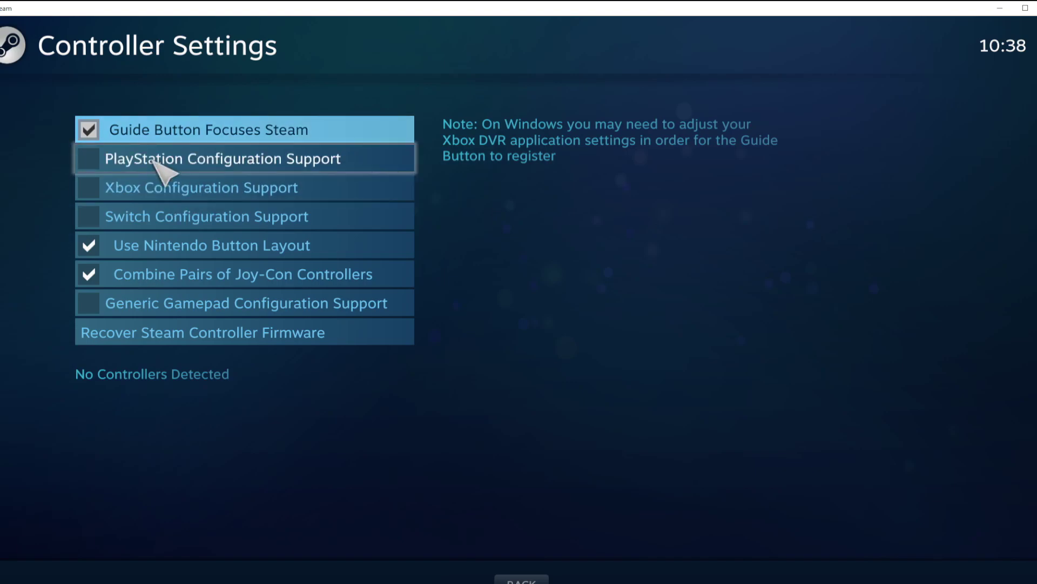
left_click(96, 187)
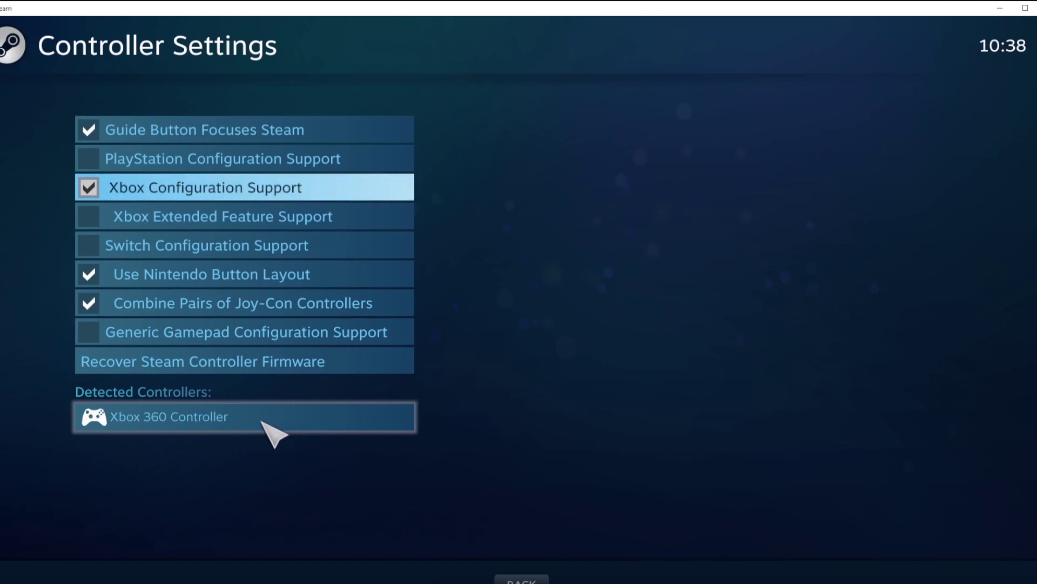
left_click(286, 420)
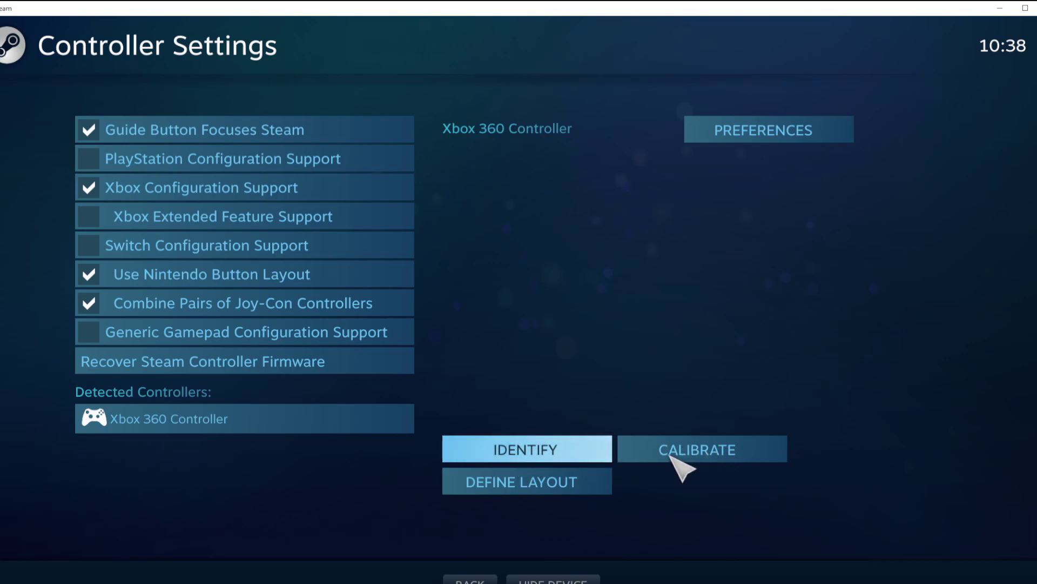
left_click(703, 455)
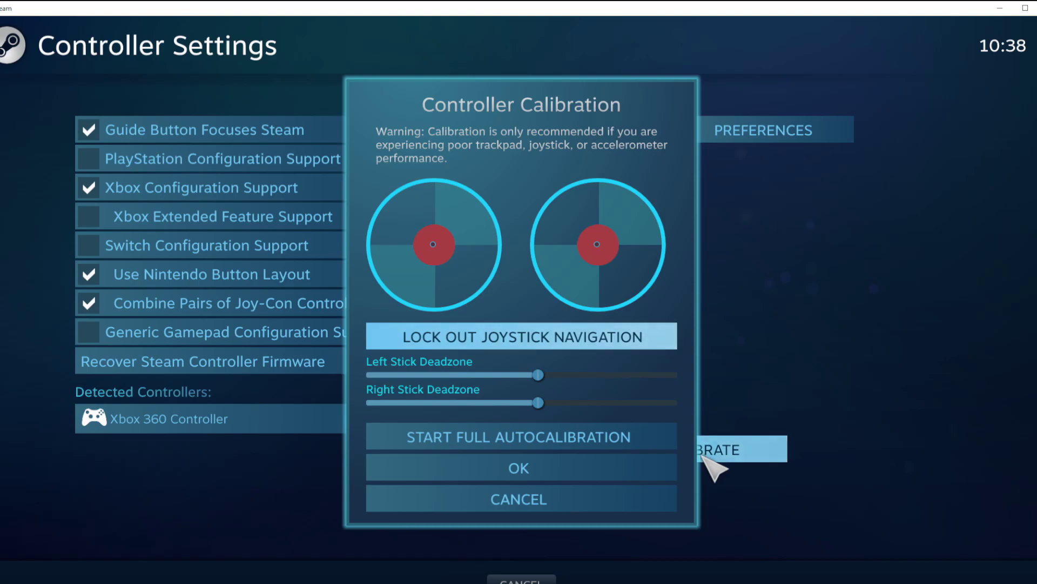
left_click(594, 469)
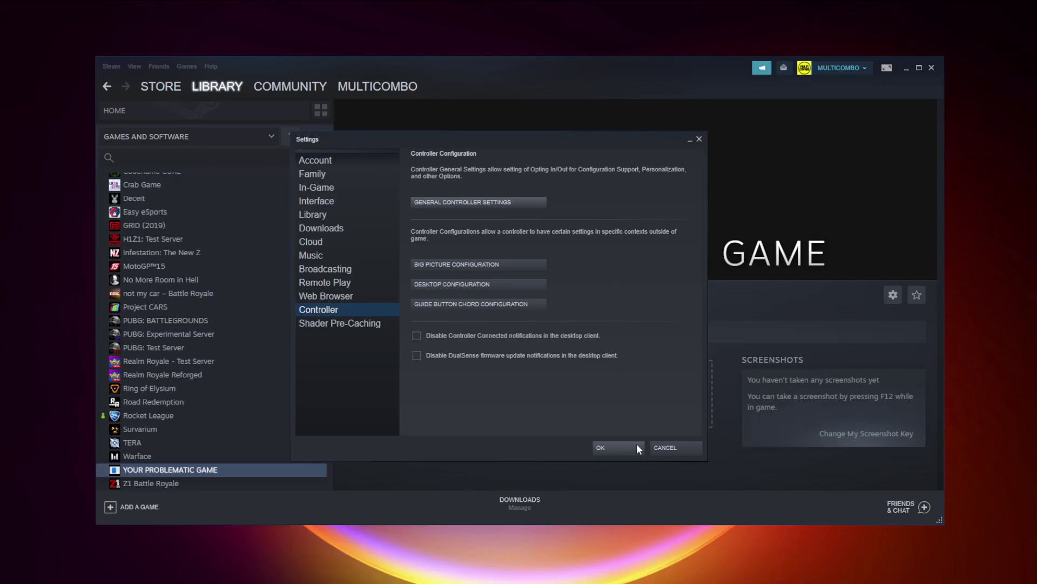
Save the settings, switch to Big Picture Mode, and open YOUR PROBLEMATIC GAME from the Library
left_click(620, 448)
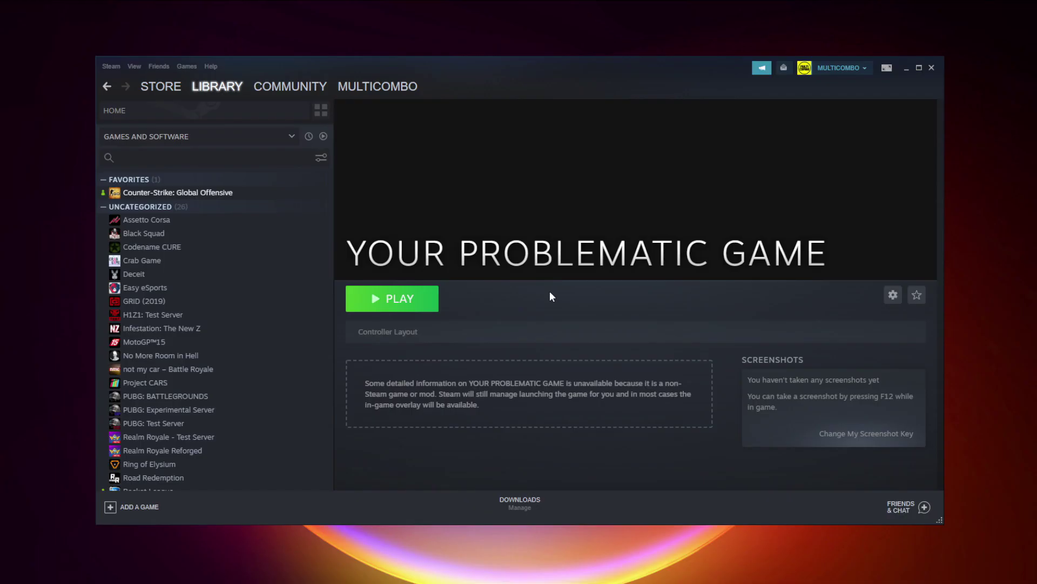
left_click(886, 68)
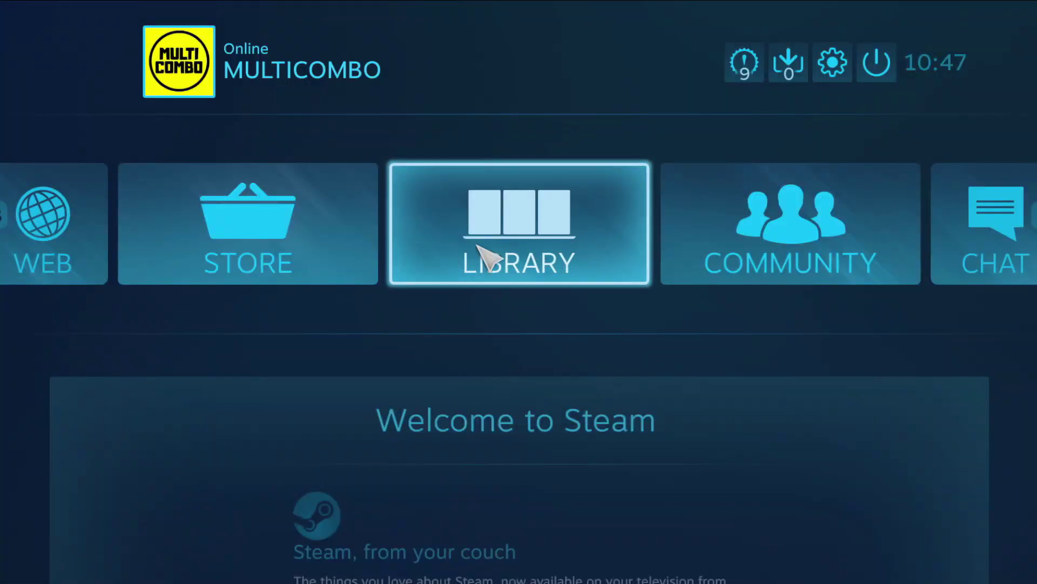
left_click(532, 270)
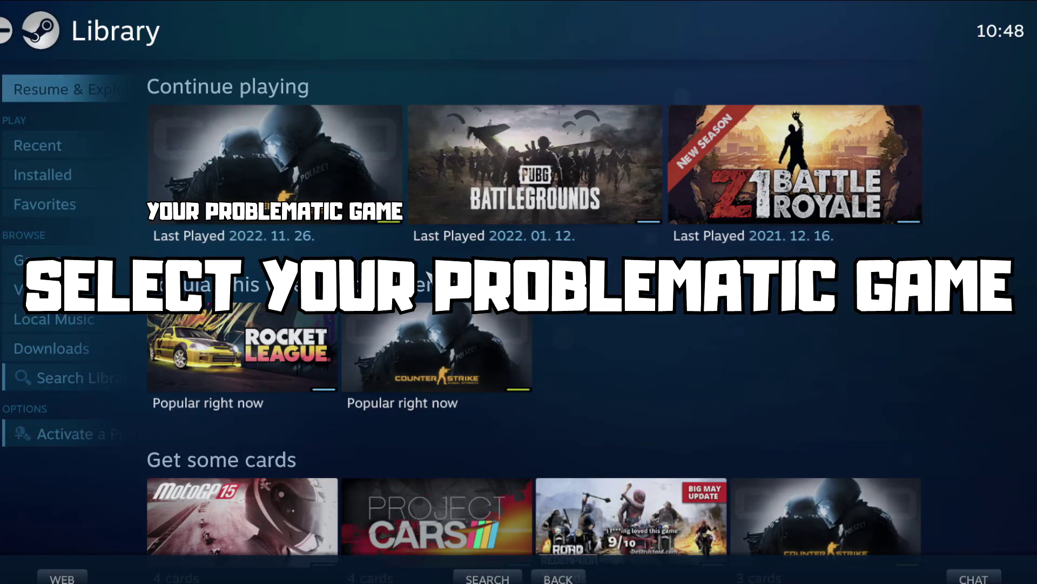
left_click(266, 221)
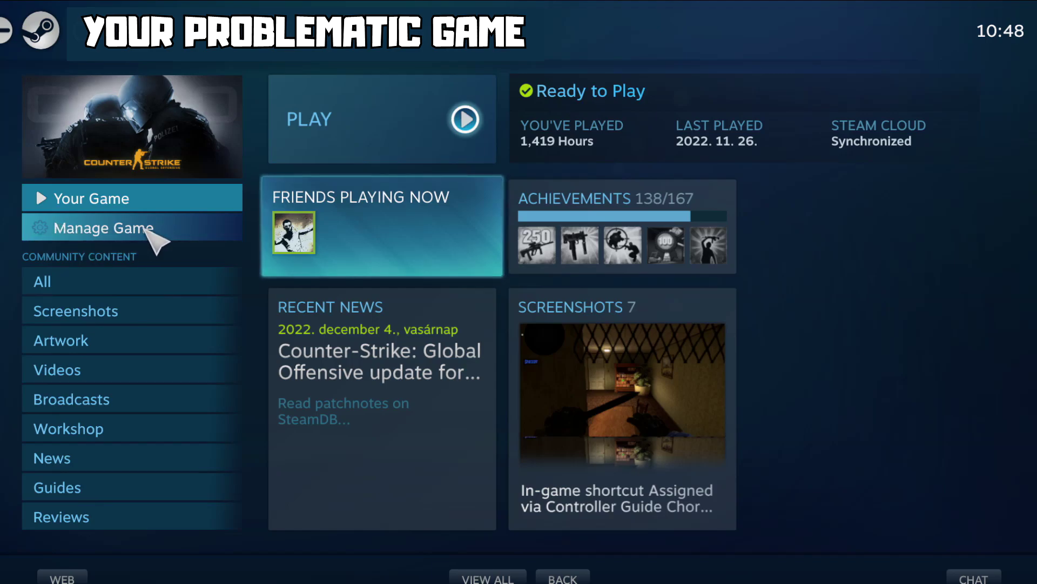
Set the game's Steam Input Per-Game Setting to Forced Off and return to its page
left_click(144, 227)
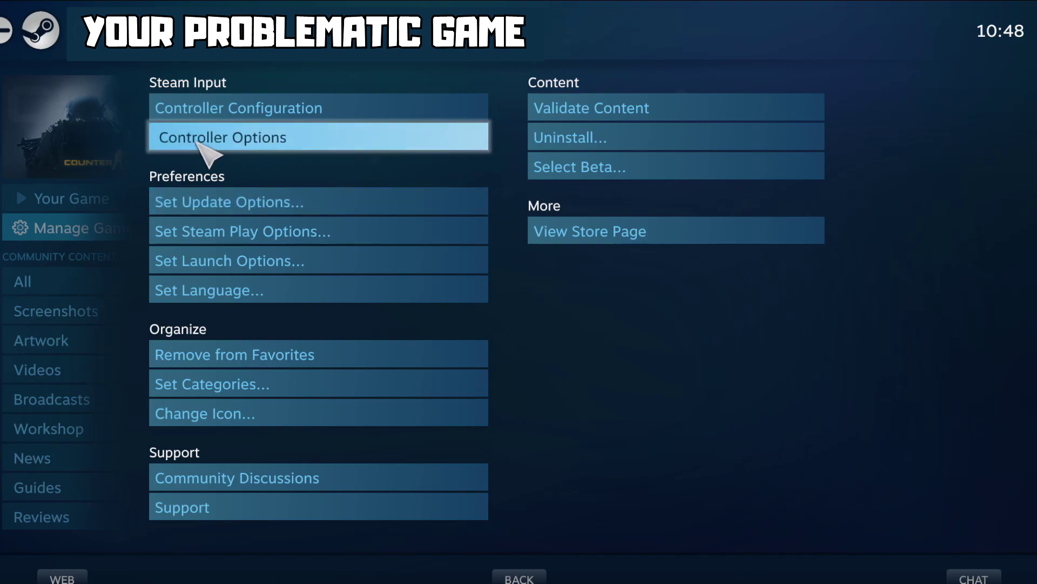
left_click(297, 139)
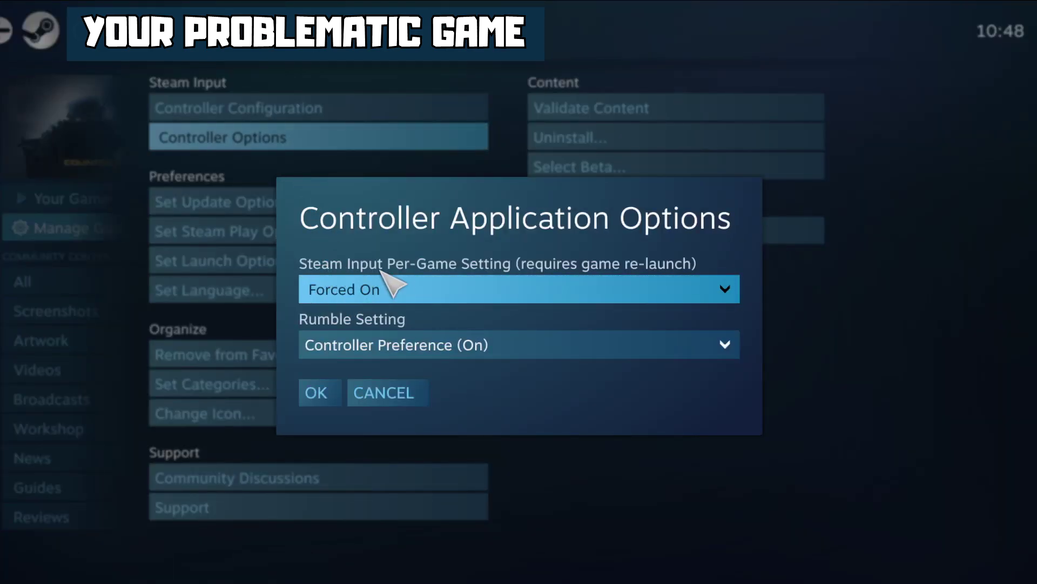
left_click(489, 288)
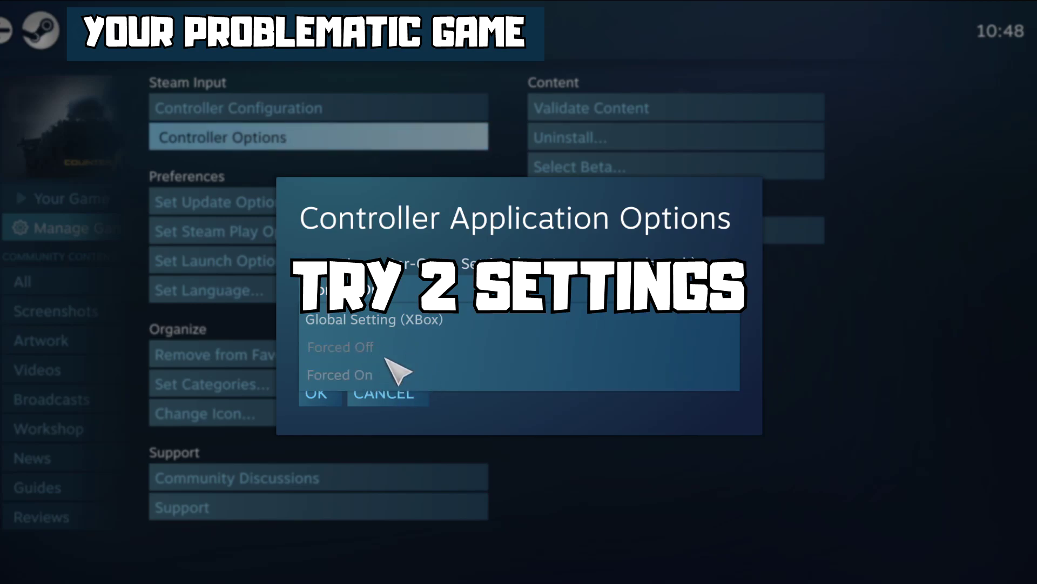
left_click(368, 350)
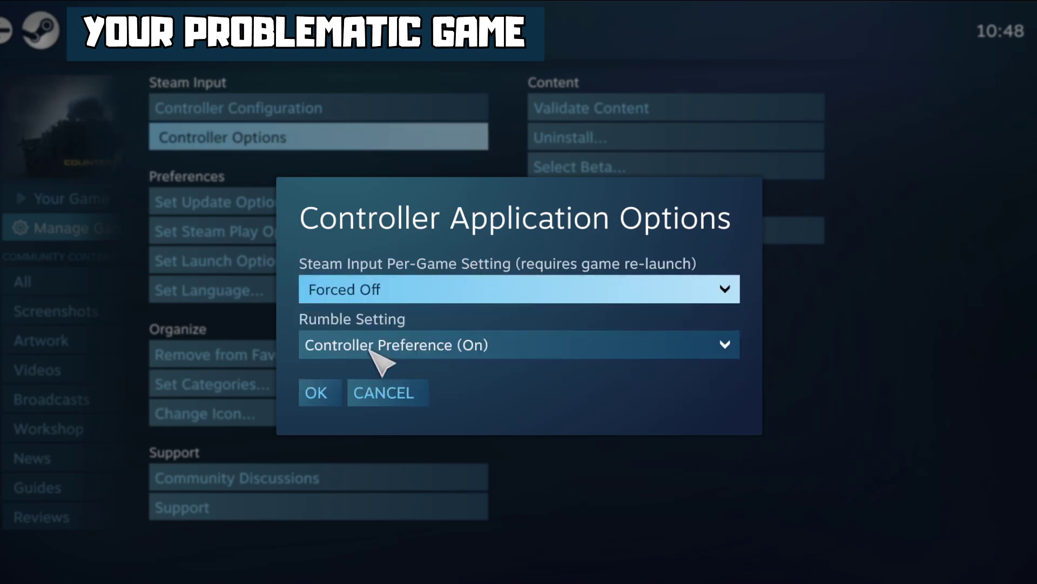
left_click(323, 393)
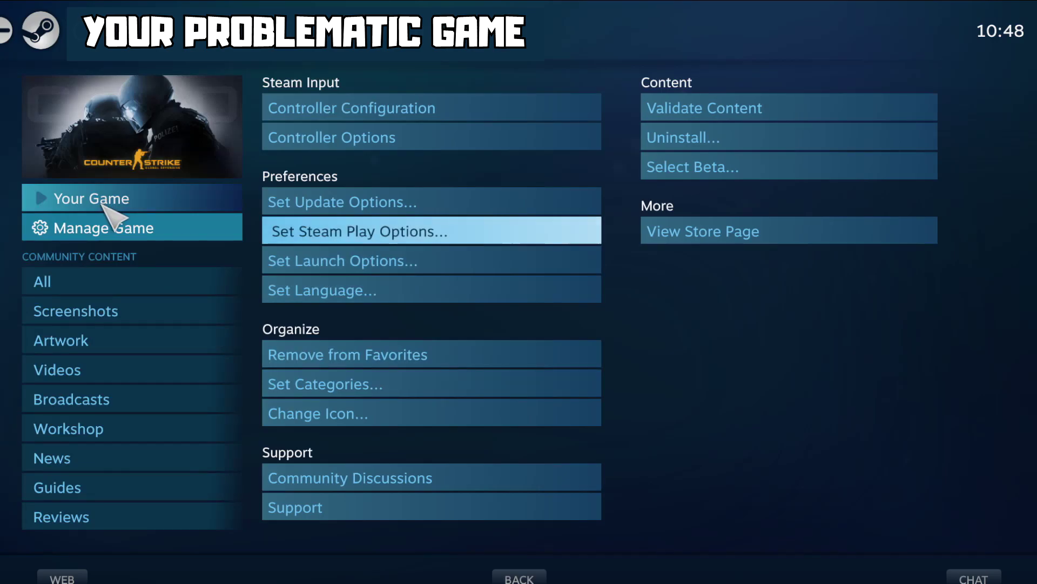
left_click(32, 202)
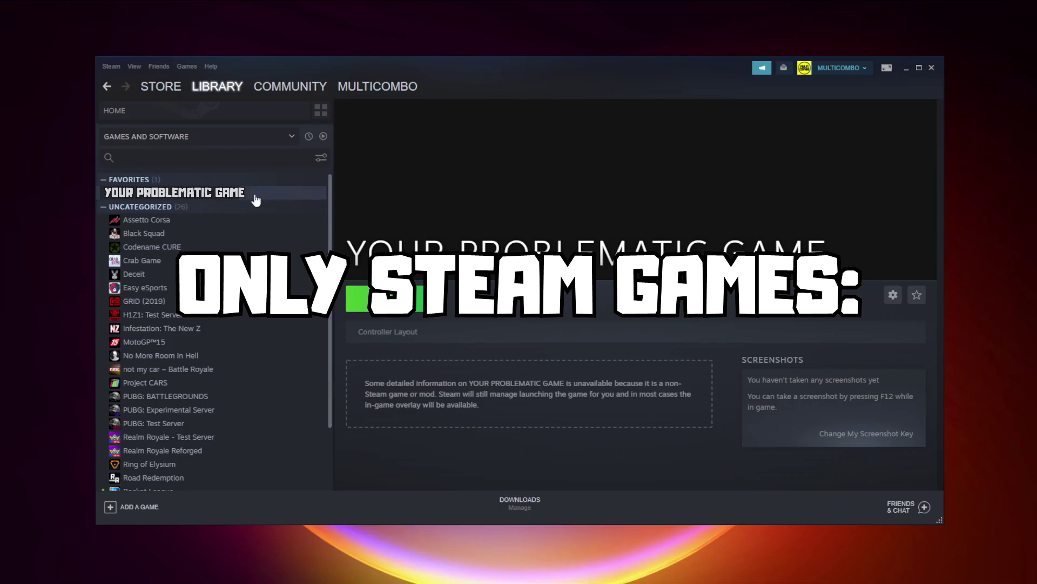
Set the game's Properties controller override to Disable Steam Input and close Properties
right_click(252, 193)
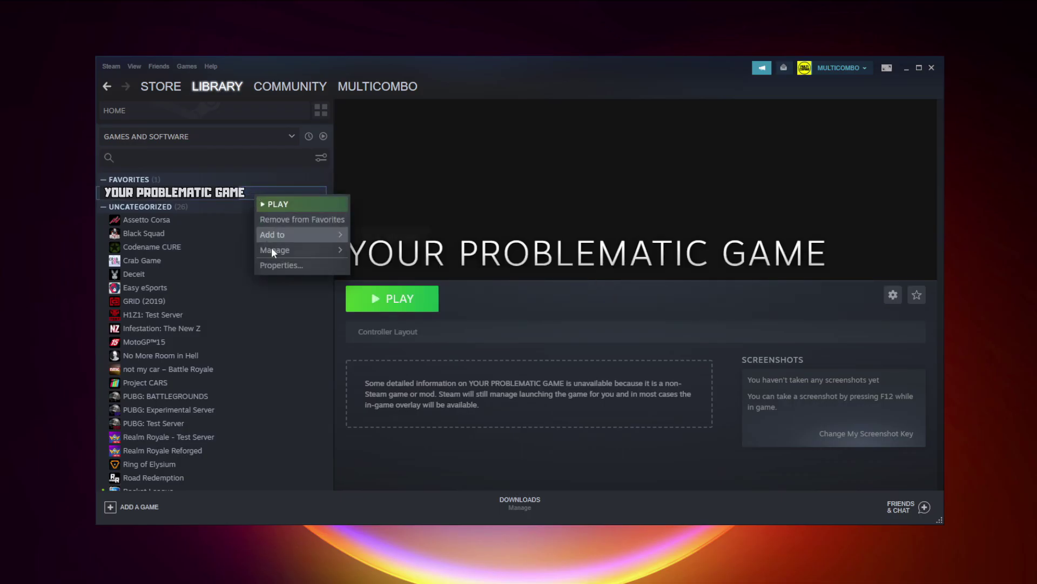
left_click(307, 263)
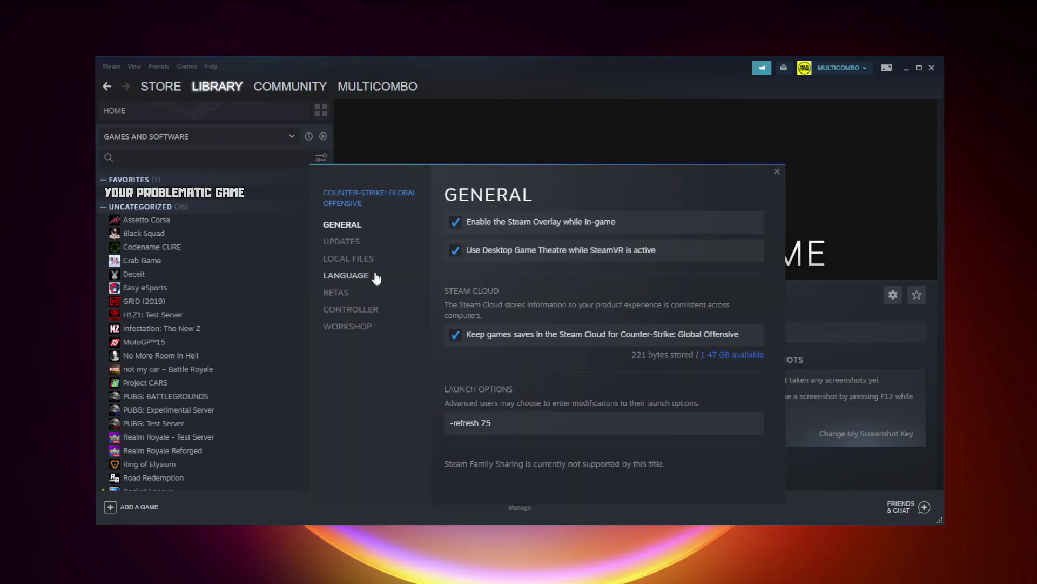
left_click(356, 310)
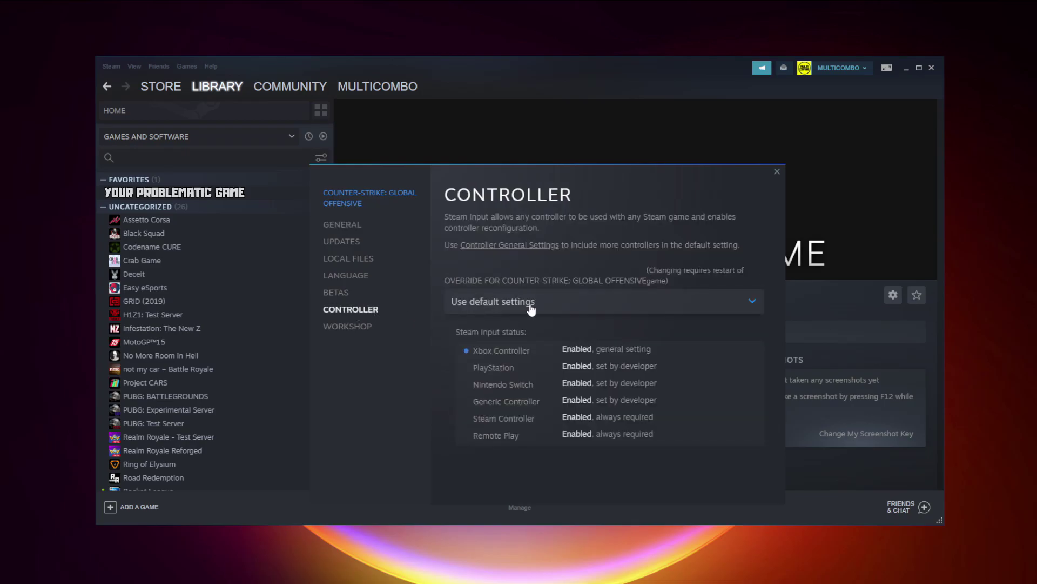
left_click(531, 306)
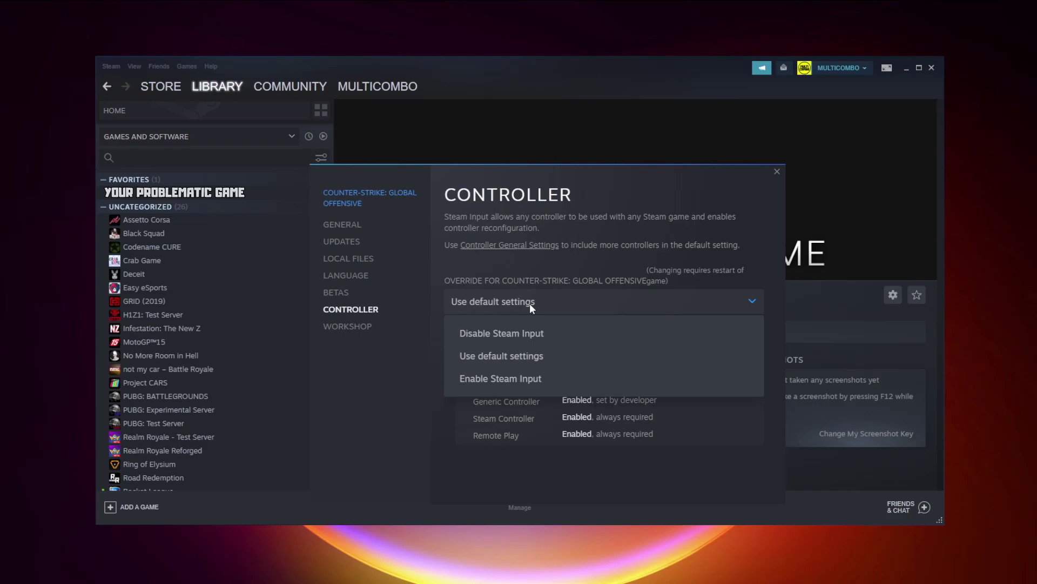
left_click(524, 333)
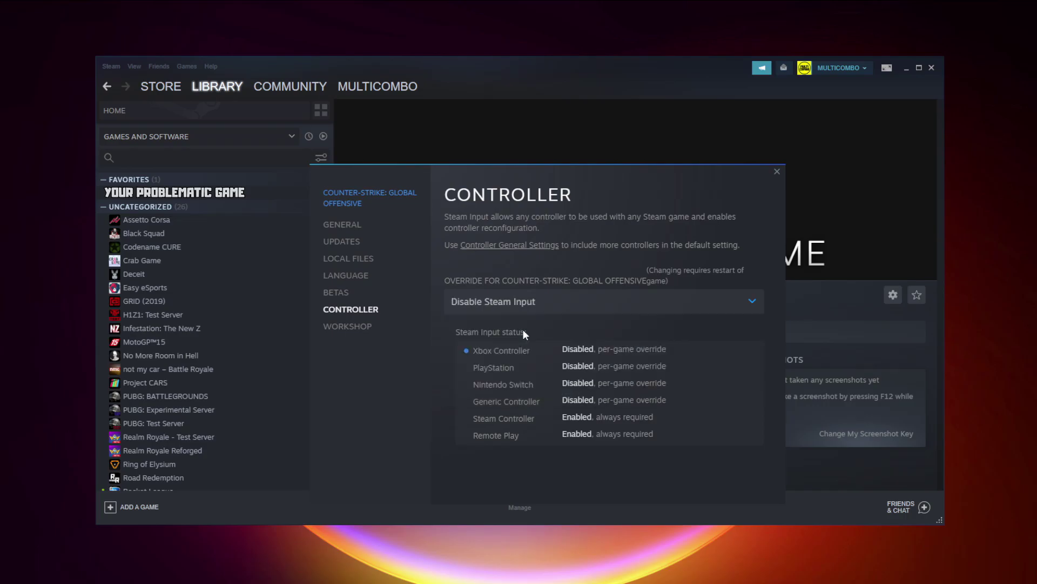
left_click(777, 172)
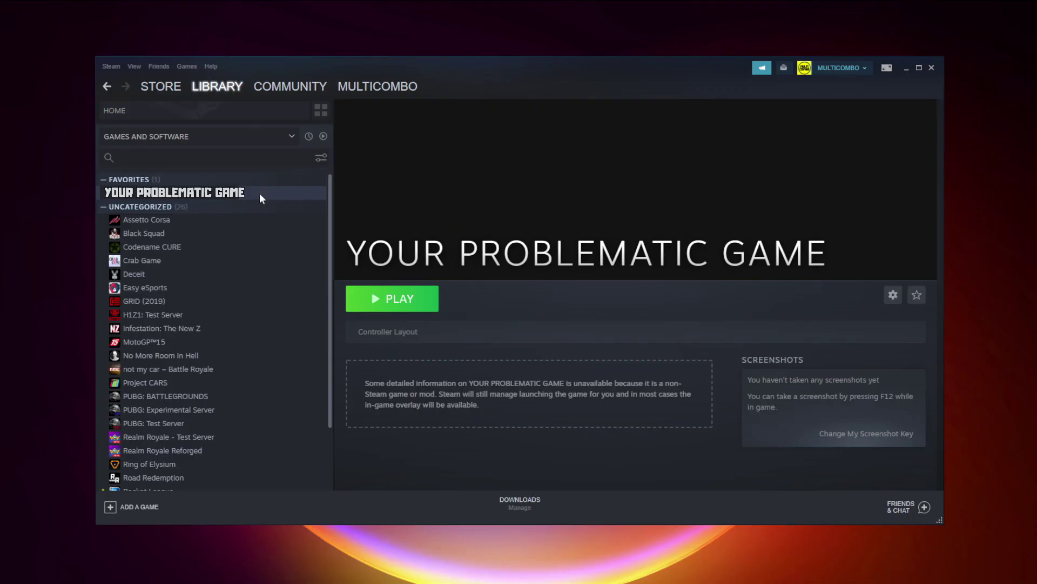
Change the game's Properties controller override to Enable Steam Input
right_click(259, 193)
left_click(300, 265)
left_click(372, 316)
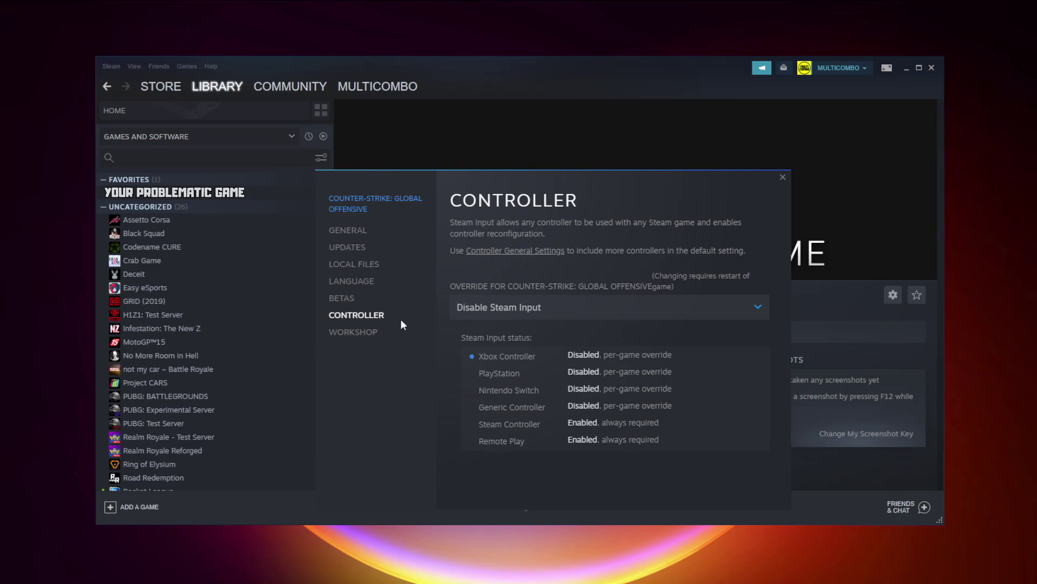
left_click(527, 306)
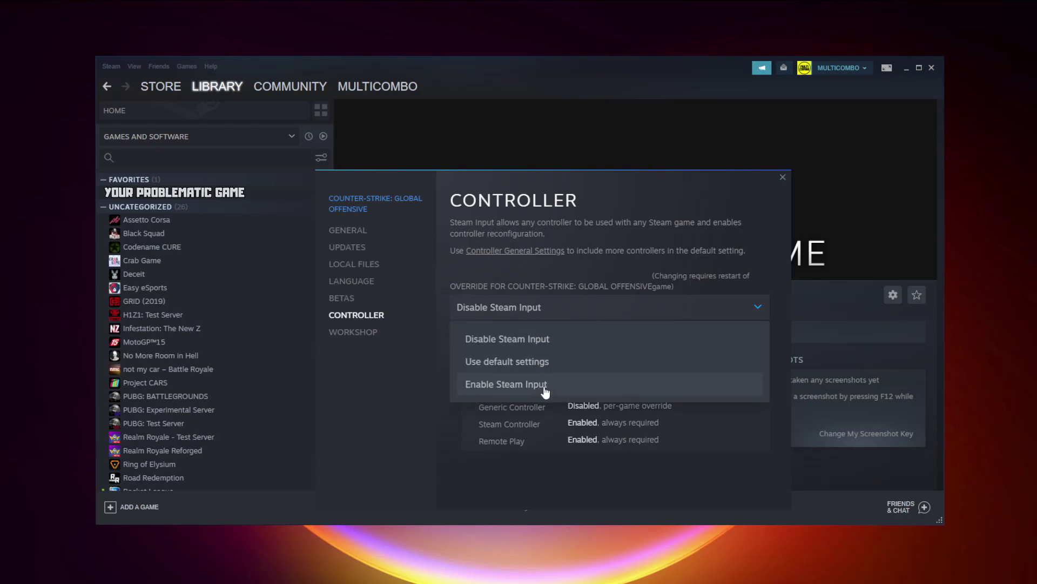
left_click(575, 389)
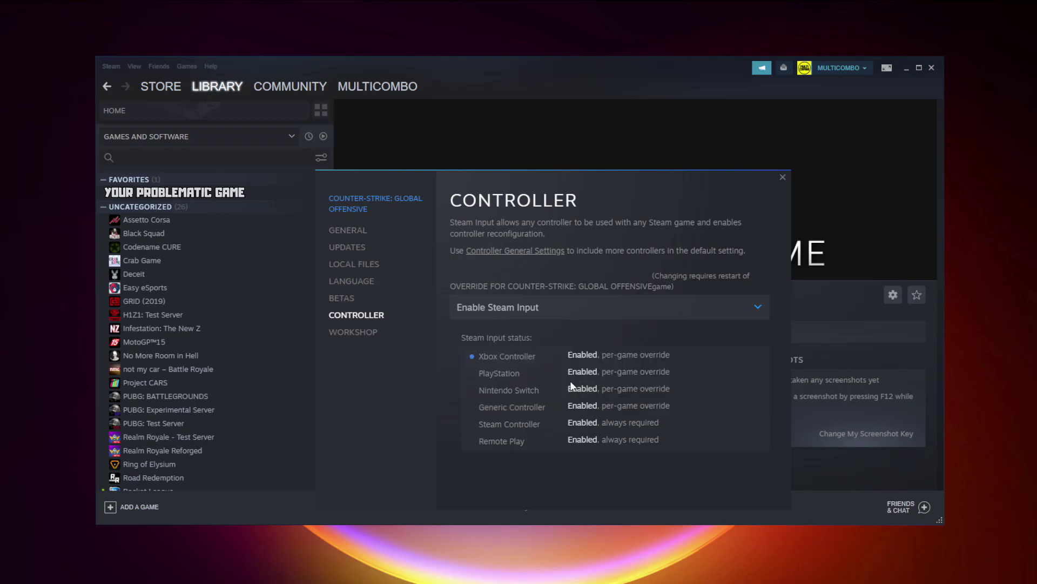